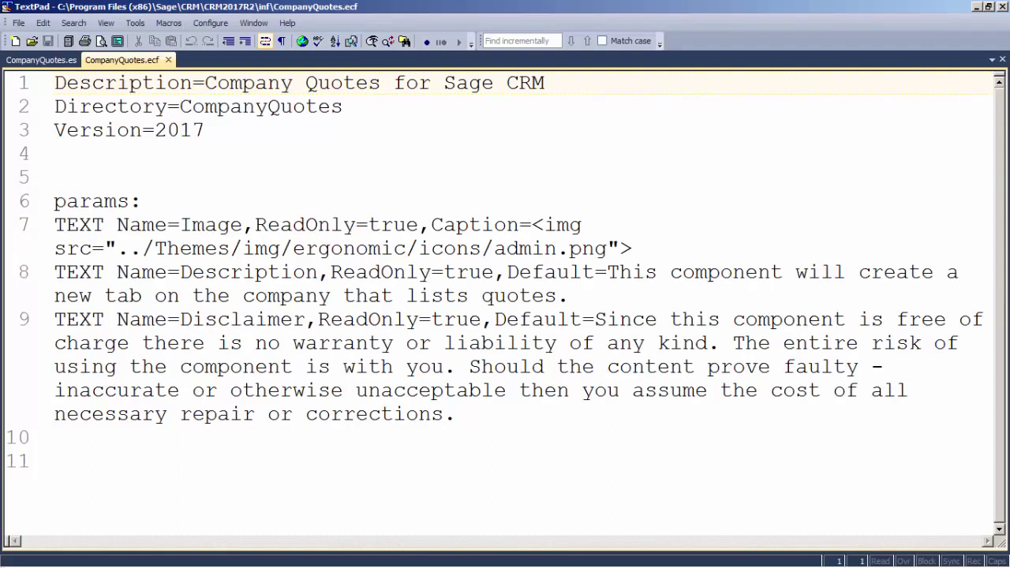
Review the contents of the CompanyQuotes.es script and the CompanyQuotes.ecf component definition file.
{"action": "key", "text": "ctrl+Tab"}
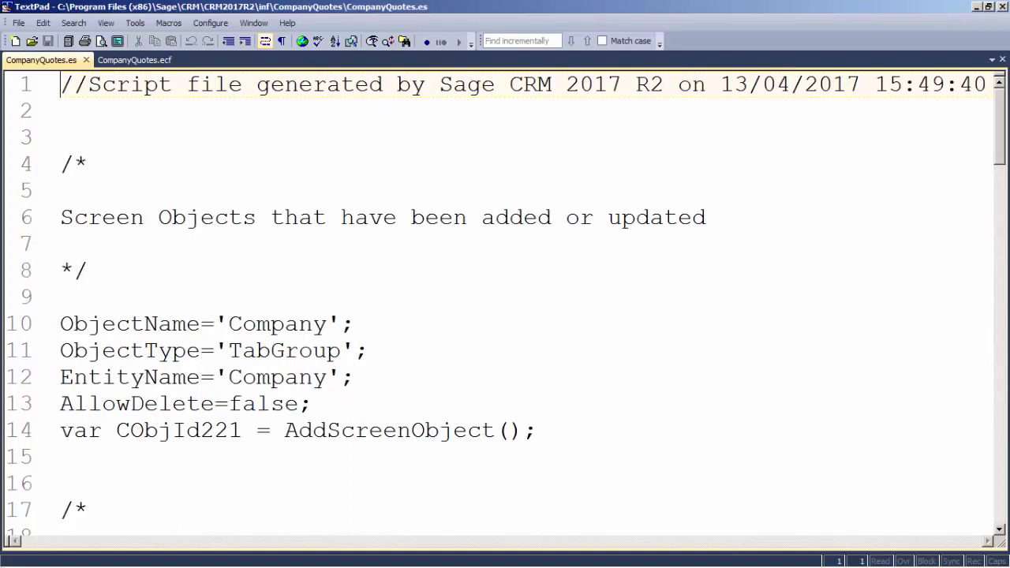
{"action": "key", "text": "ctrl+Tab"}
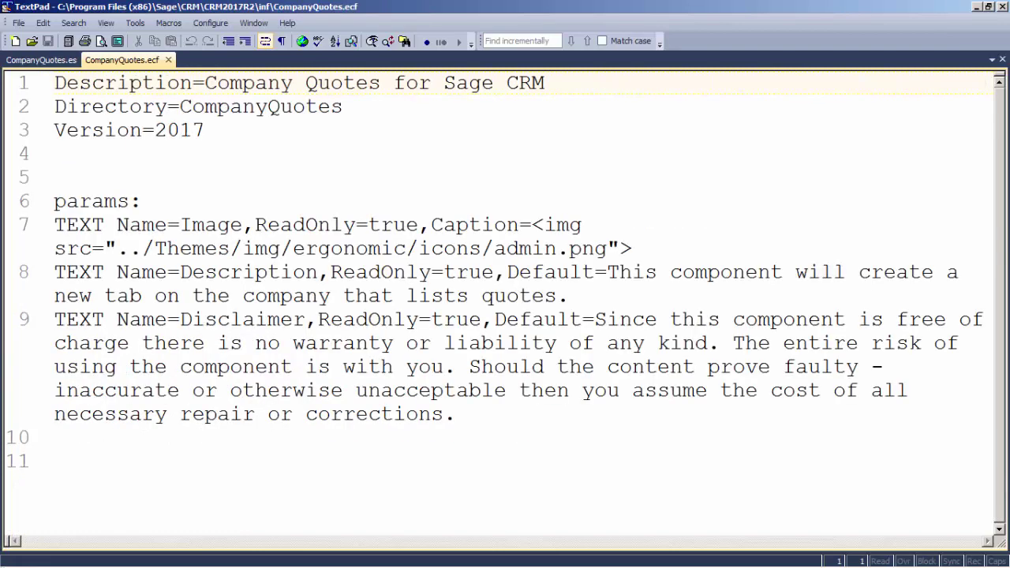
{"action": "key", "text": "ctrl+Tab"}
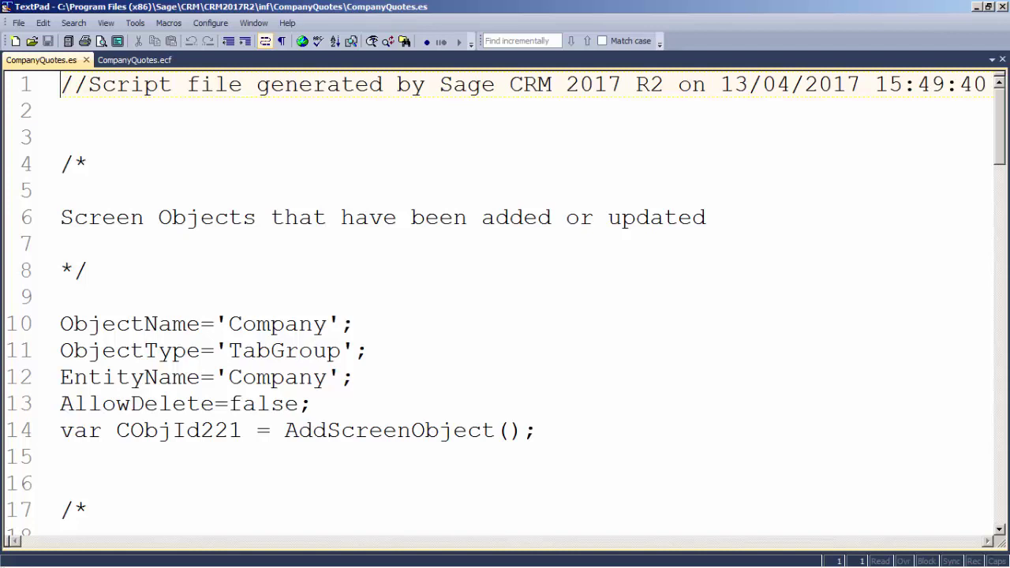
Switch to Sage CRM in the browser and view the recently used company record Gatecom Inc.
{"action": "key", "text": "alt+Tab"}
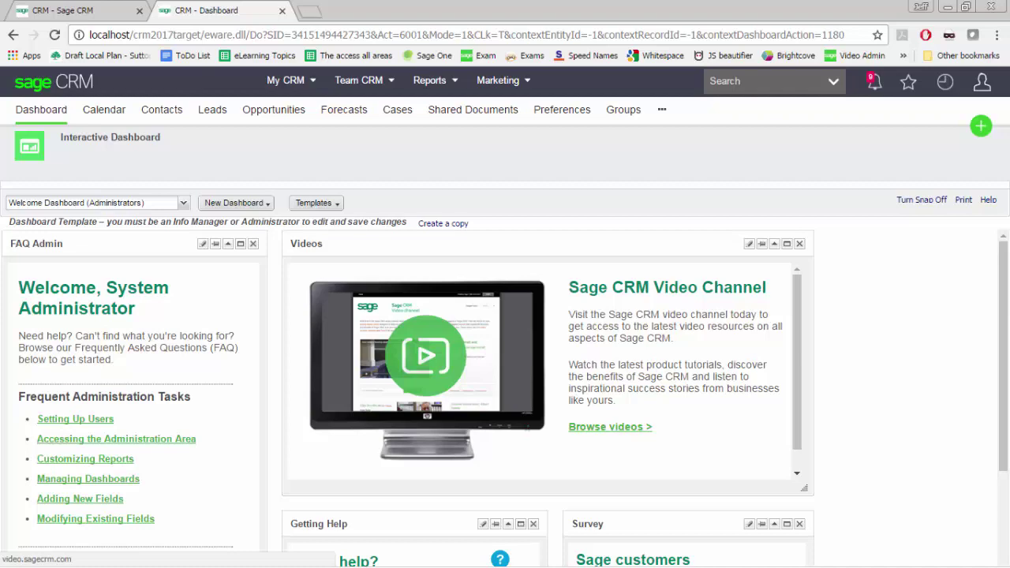
{"action": "left_click", "coordinate": [944, 82]}
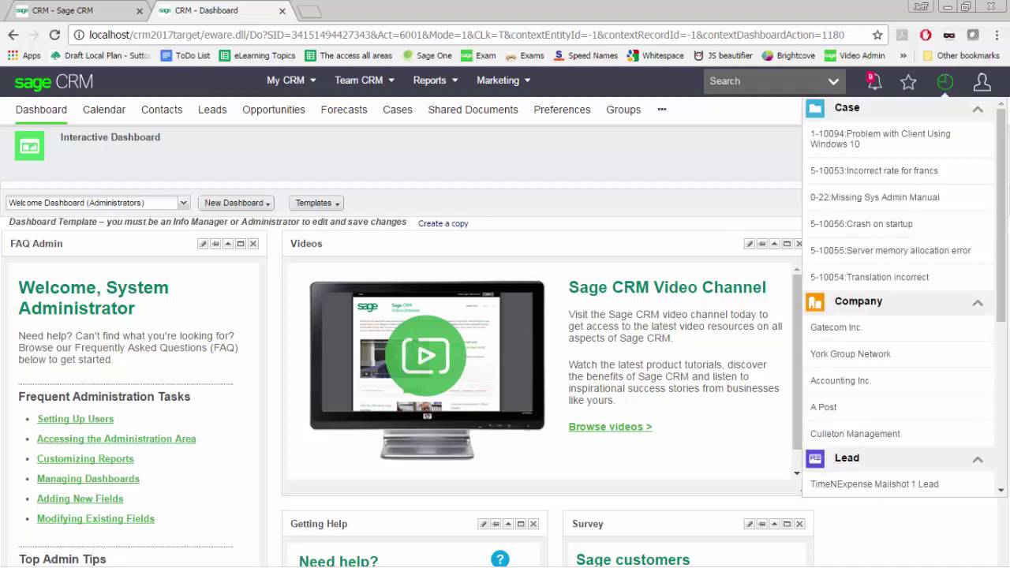
{"action": "left_click", "coordinate": [835, 326]}
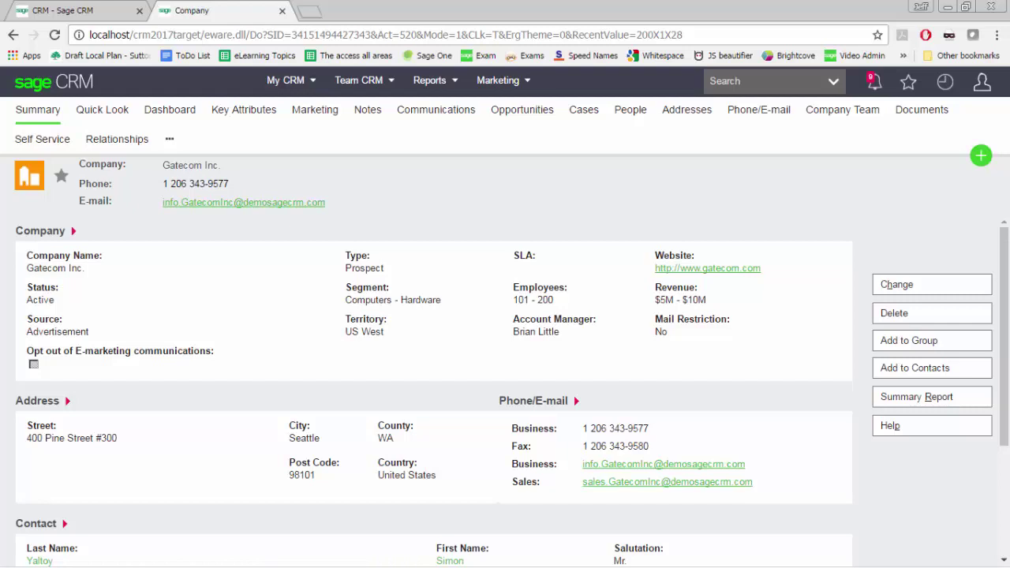
Open the Component Manager in the Customisation area of Administration and start choosing a component file.
{"action": "left_click", "coordinate": [981, 82]}
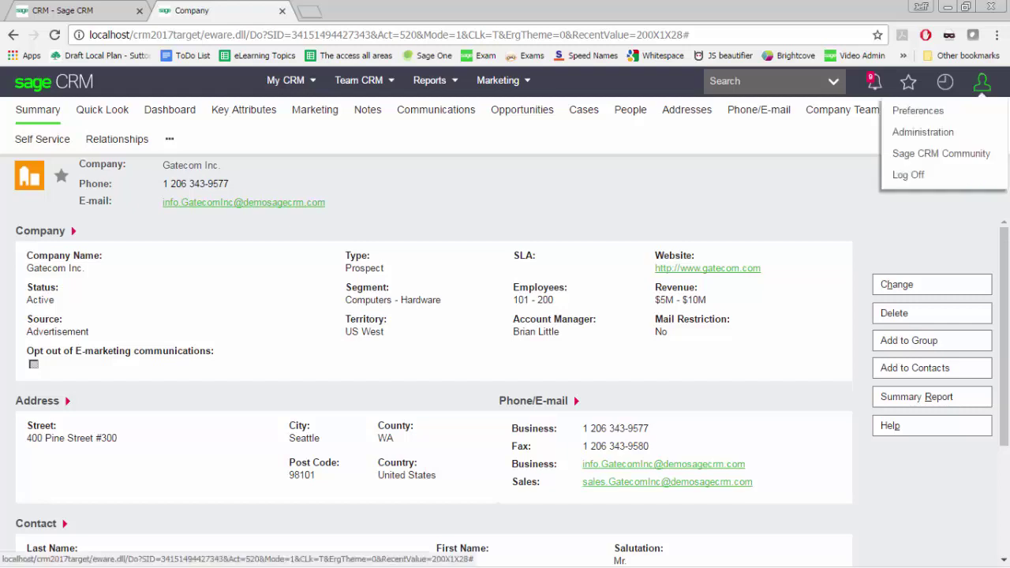
{"action": "left_click", "coordinate": [922, 132]}
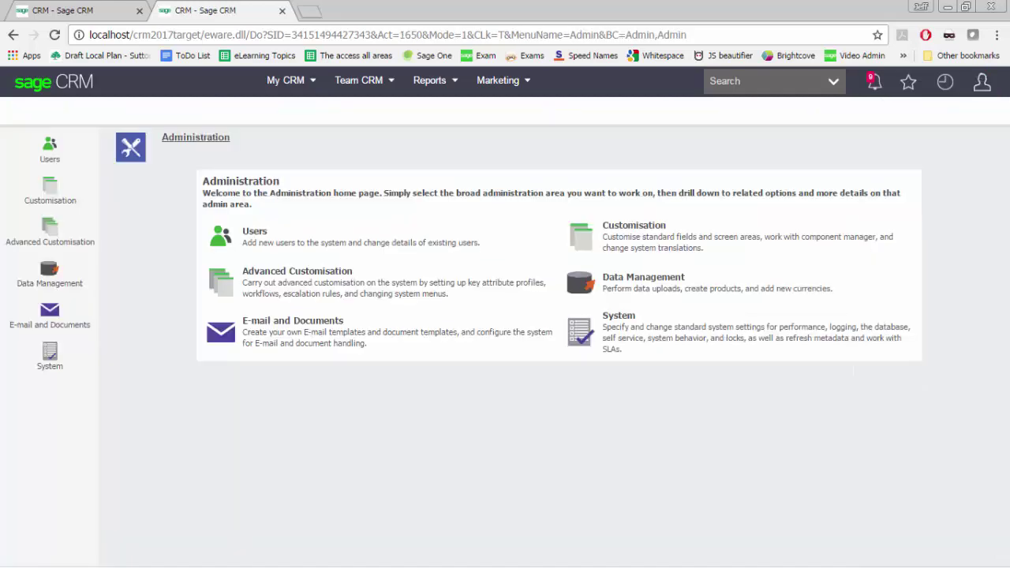
{"action": "left_click", "coordinate": [579, 237]}
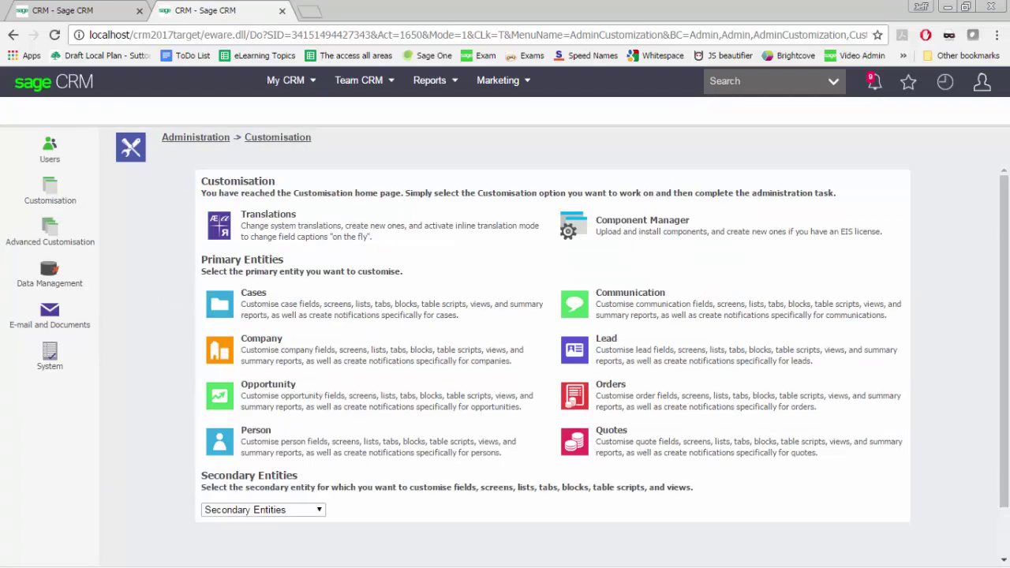
{"action": "left_click", "coordinate": [641, 221]}
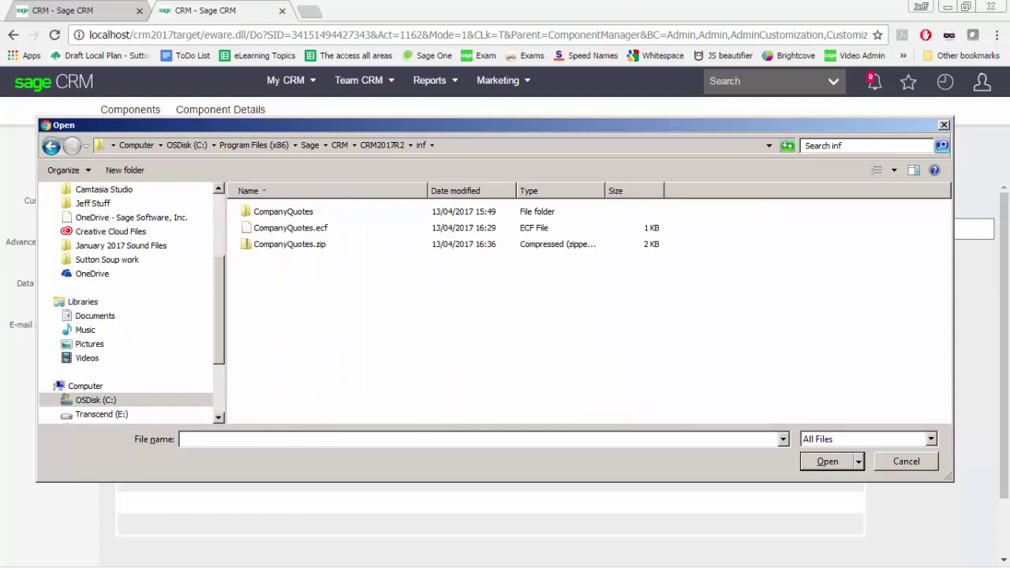
Upload CompanyQuotes.zip from the inf folder as a new component.
{"action": "left_click", "coordinate": [290, 244]}
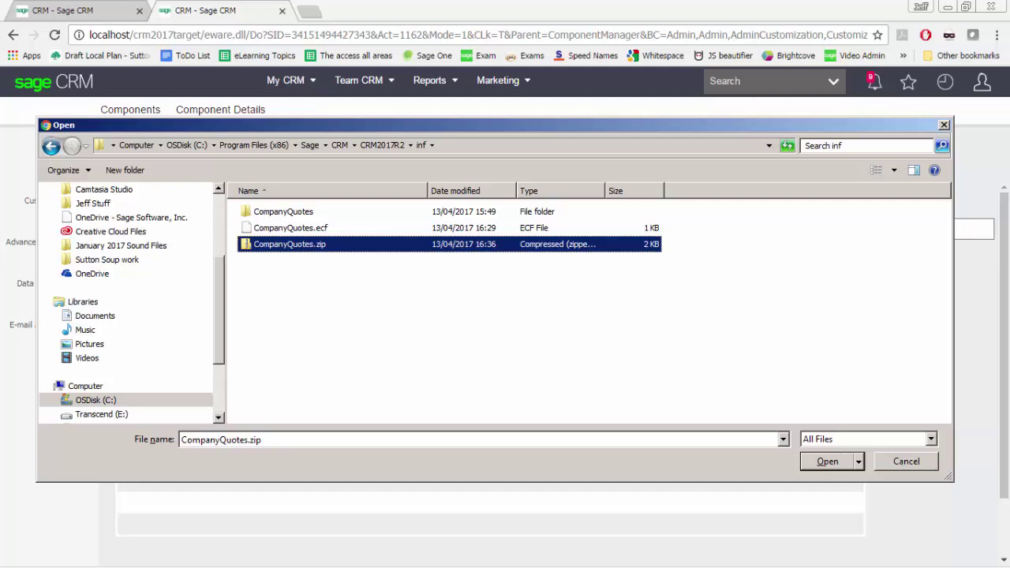
{"action": "key", "text": "Return"}
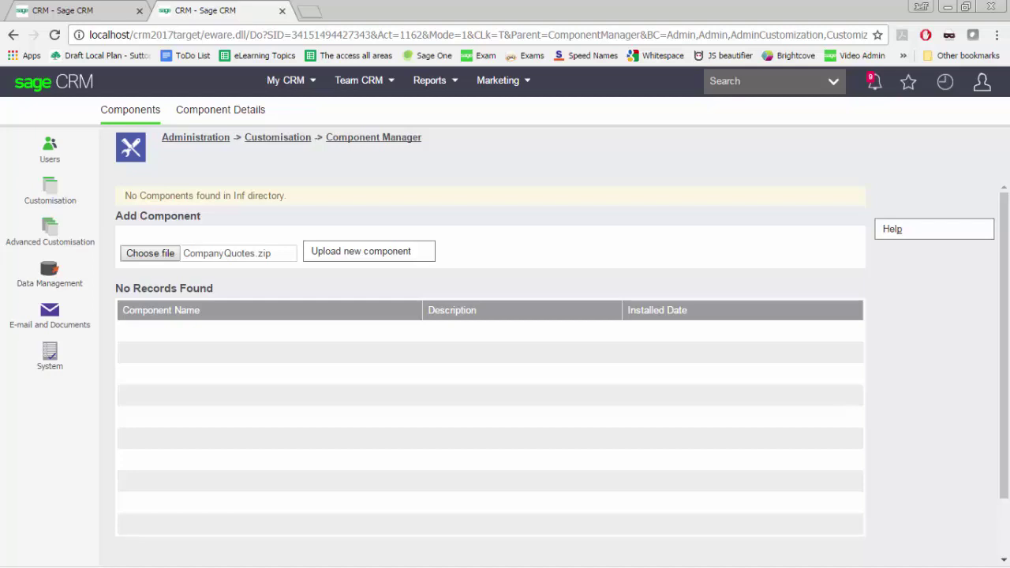
{"action": "left_click", "coordinate": [368, 252]}
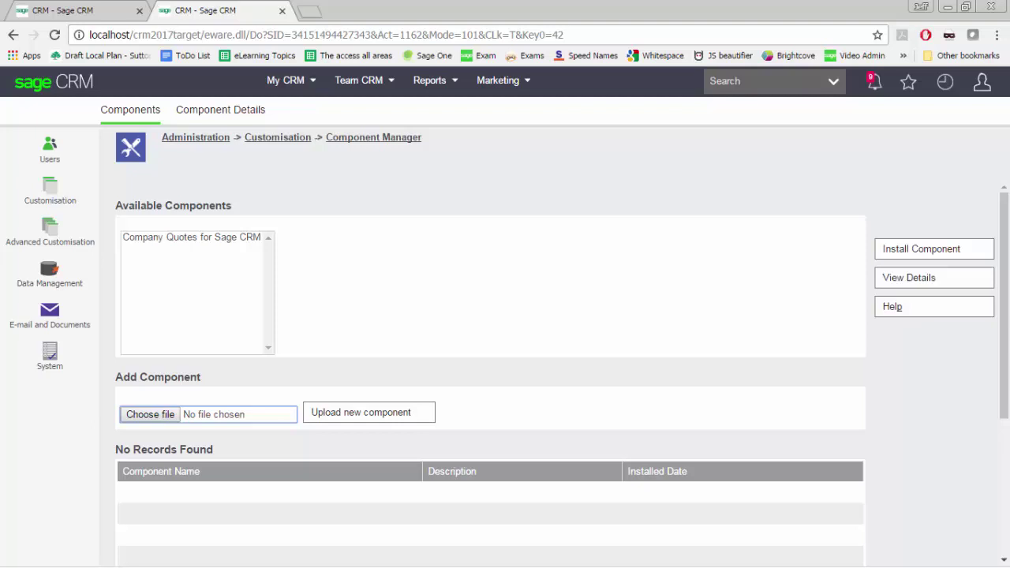
Preview the installation of the Company Quotes for Sage CRM component with all changes applied, without installing it.
{"action": "left_click", "coordinate": [192, 237]}
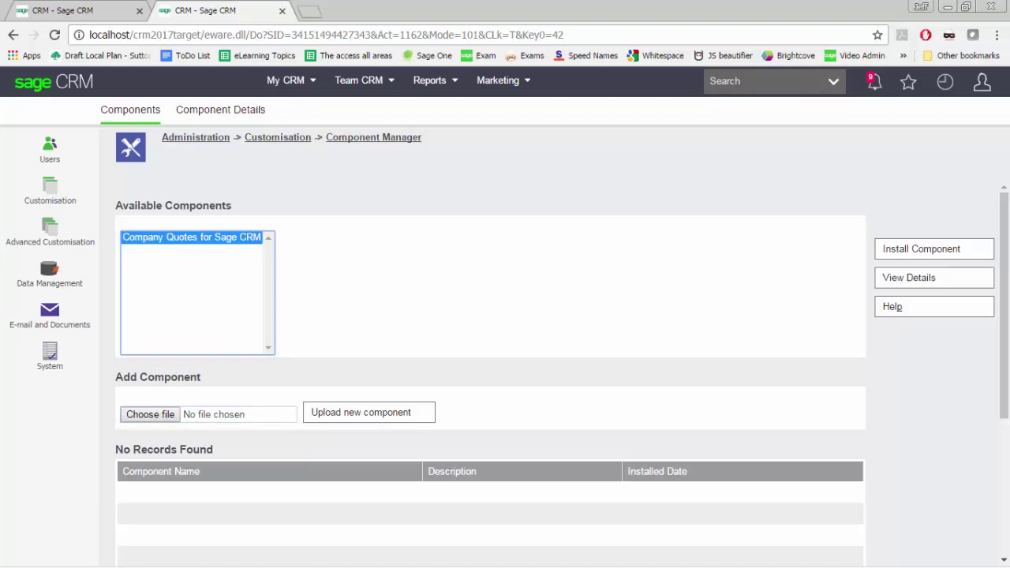
{"action": "left_click", "coordinate": [921, 249]}
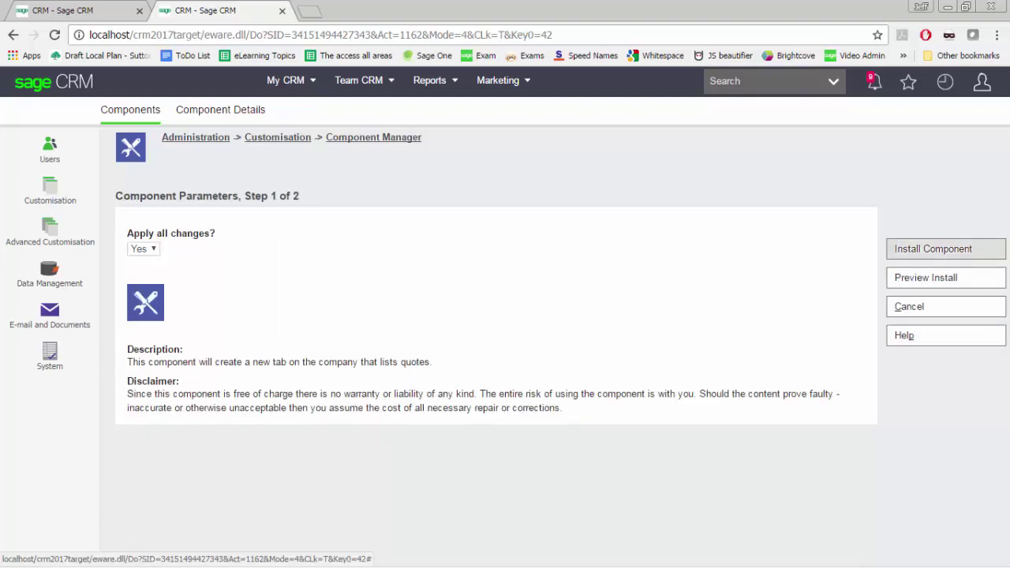
{"action": "left_click", "coordinate": [142, 249]}
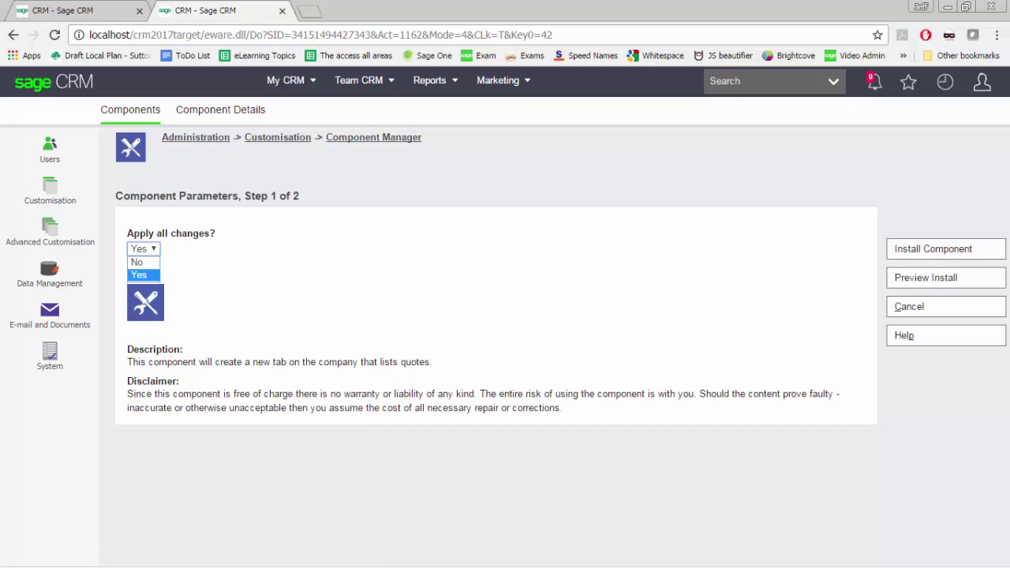
{"action": "left_click", "coordinate": [945, 249]}
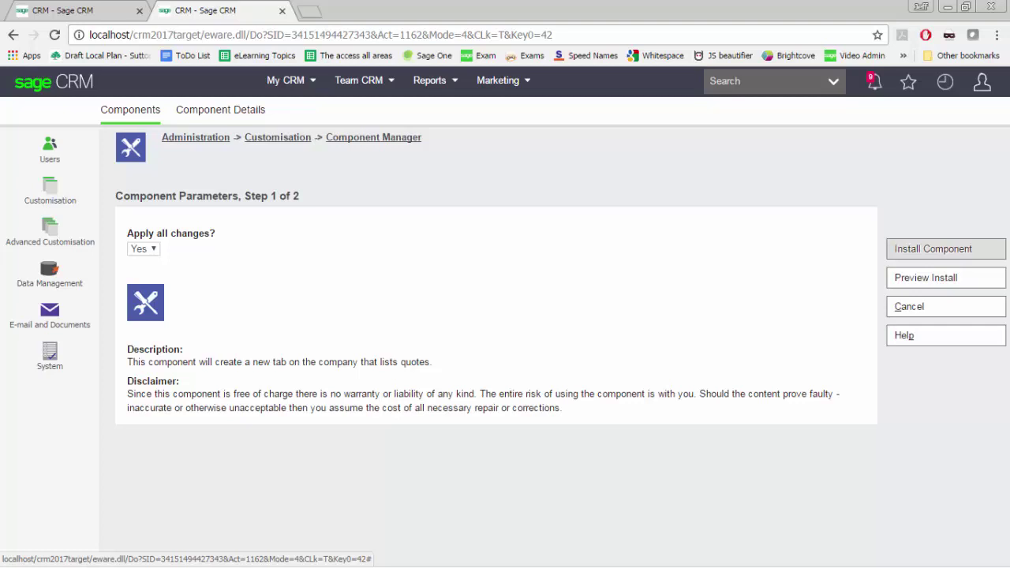
{"action": "left_click", "coordinate": [926, 278]}
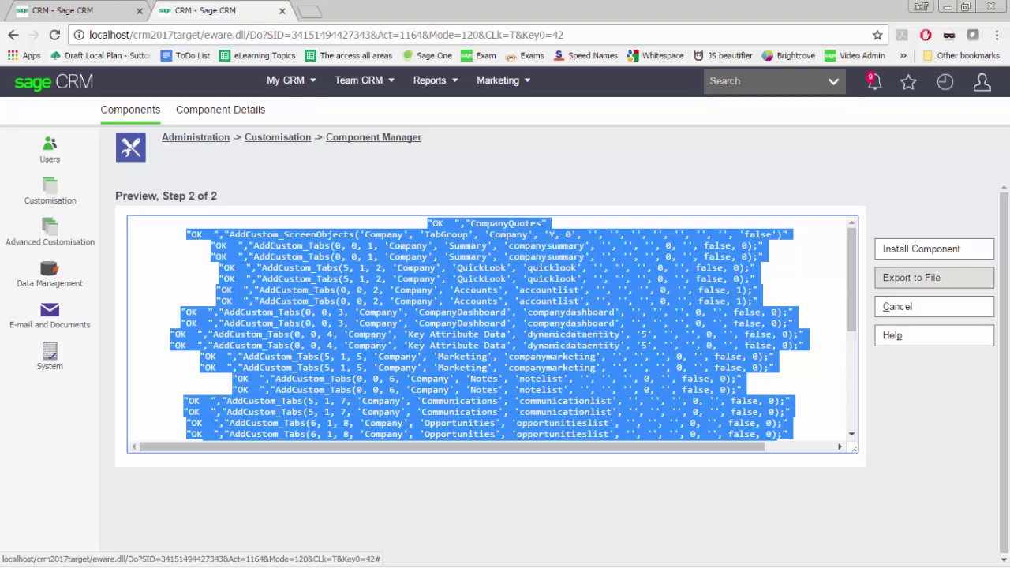
{"action": "left_click", "coordinate": [907, 306]}
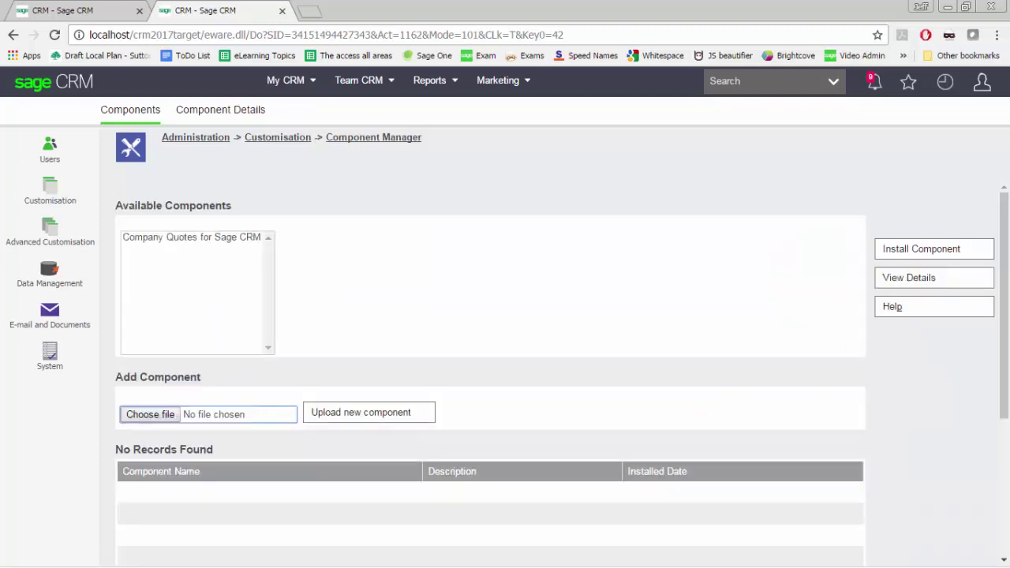
Check the Apply all changes option for the Company Quotes component and preview its installation once more.
{"action": "left_click", "coordinate": [192, 237]}
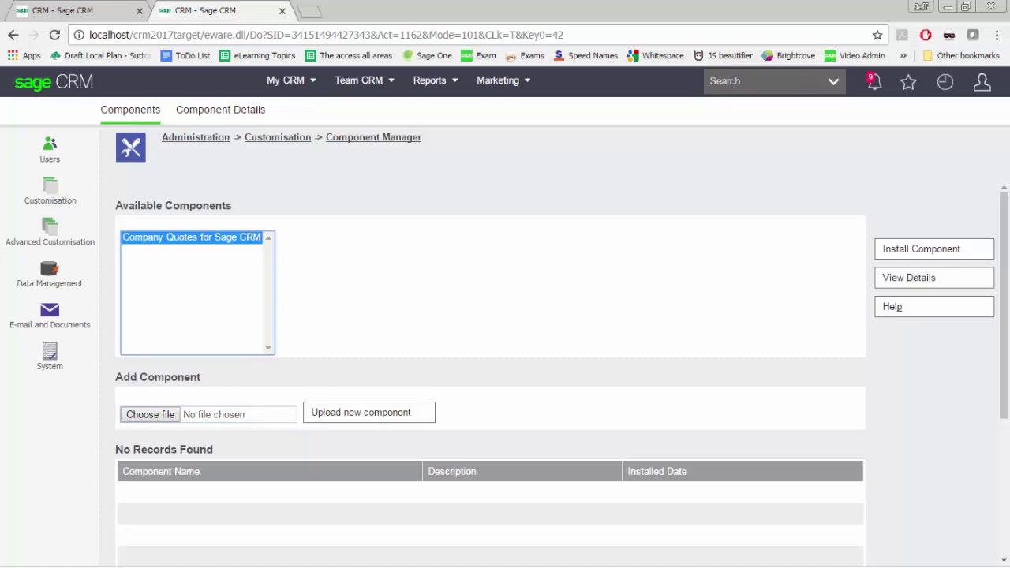
{"action": "left_click", "coordinate": [921, 249]}
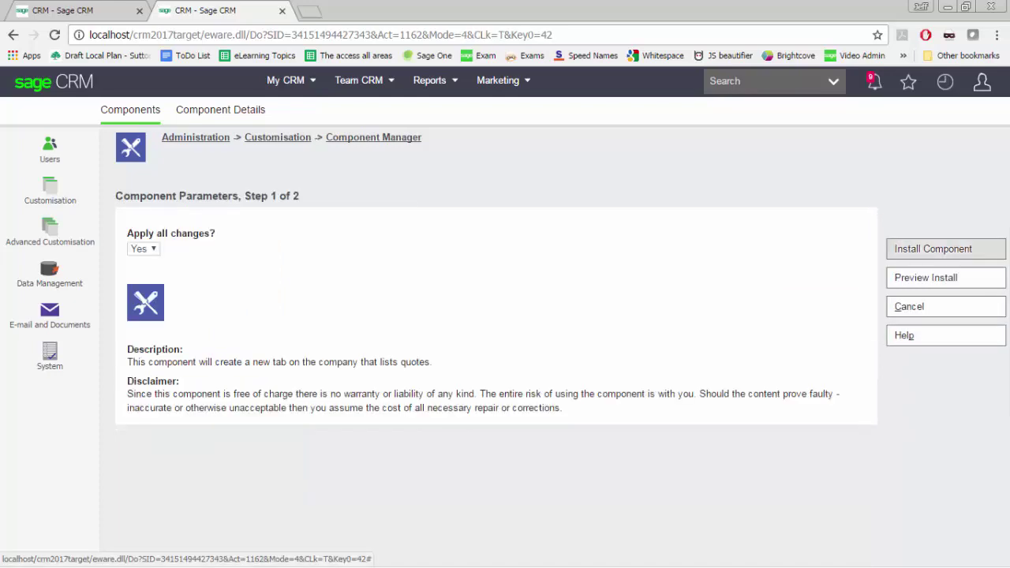
{"action": "left_click", "coordinate": [143, 249]}
{"action": "left_click", "coordinate": [926, 278]}
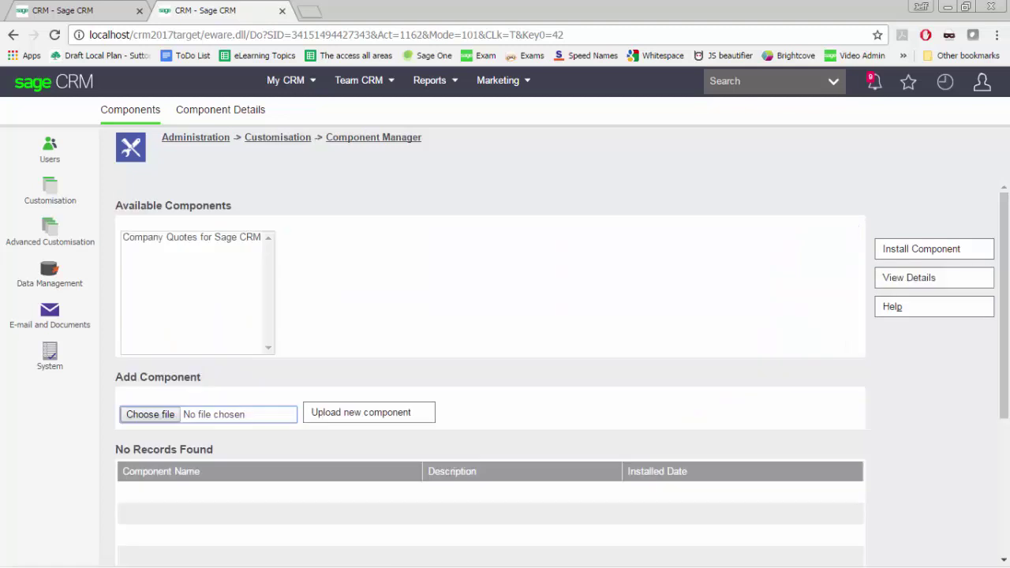
Install the Company Quotes for Sage CRM component with Apply all changes set to Yes, accepting the overwrite of other components' changes.
{"action": "left_click", "coordinate": [190, 237]}
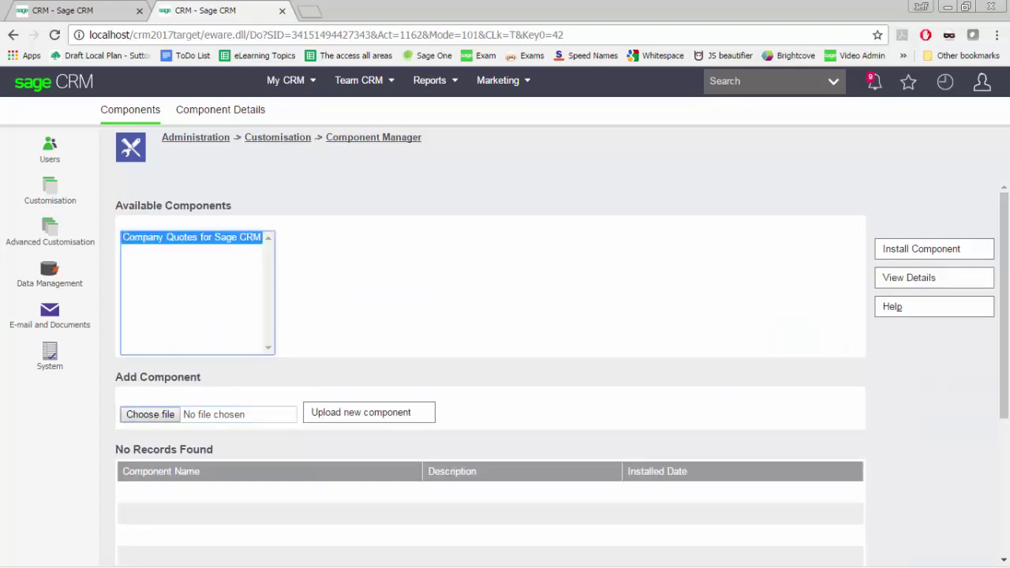
{"action": "left_click", "coordinate": [934, 249]}
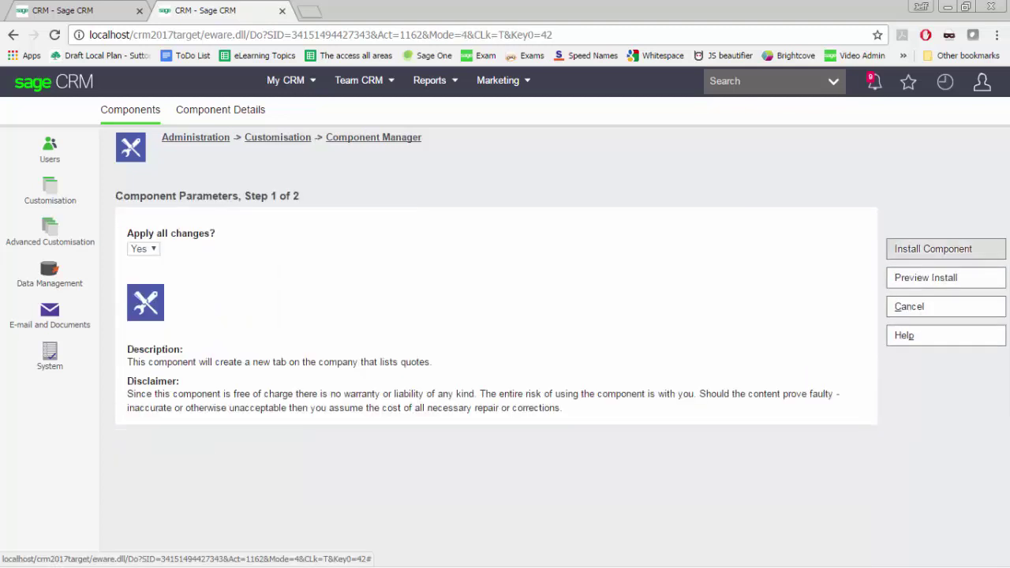
{"action": "left_click", "coordinate": [934, 248]}
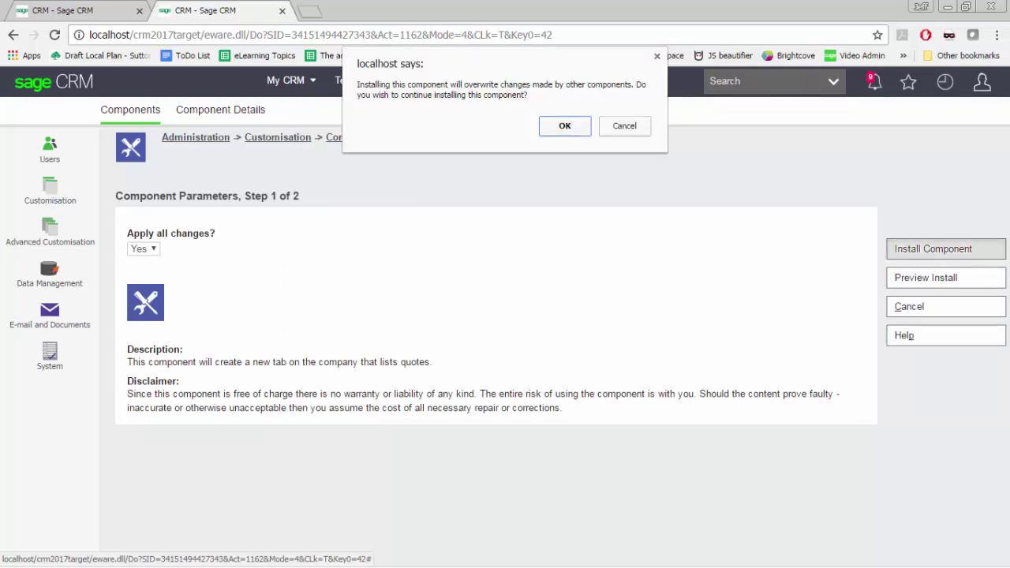
{"action": "key", "text": "Return"}
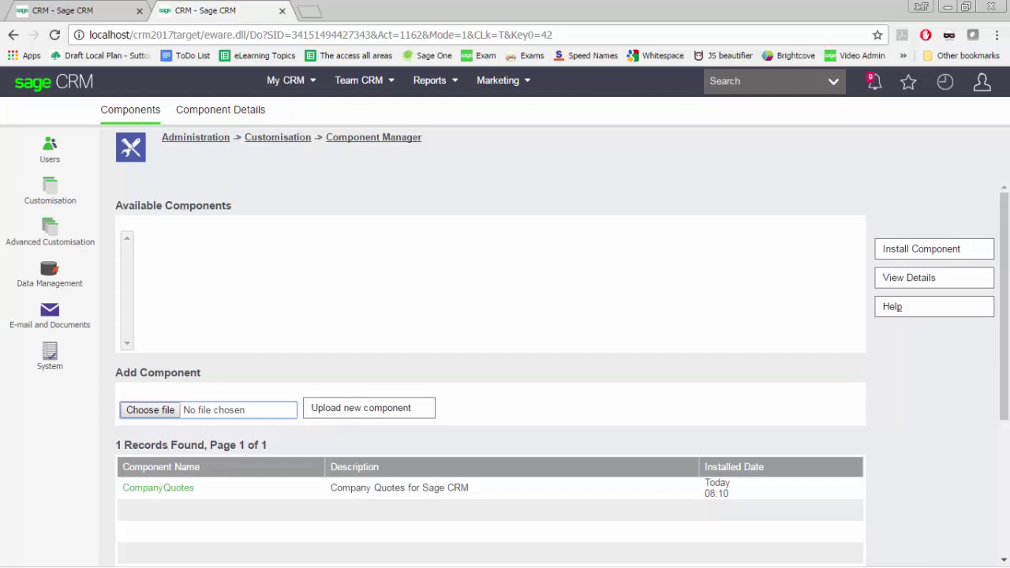
Reopen the Gatecom Inc. company record from the recent items and view its Quotes list.
{"action": "left_click", "coordinate": [945, 82]}
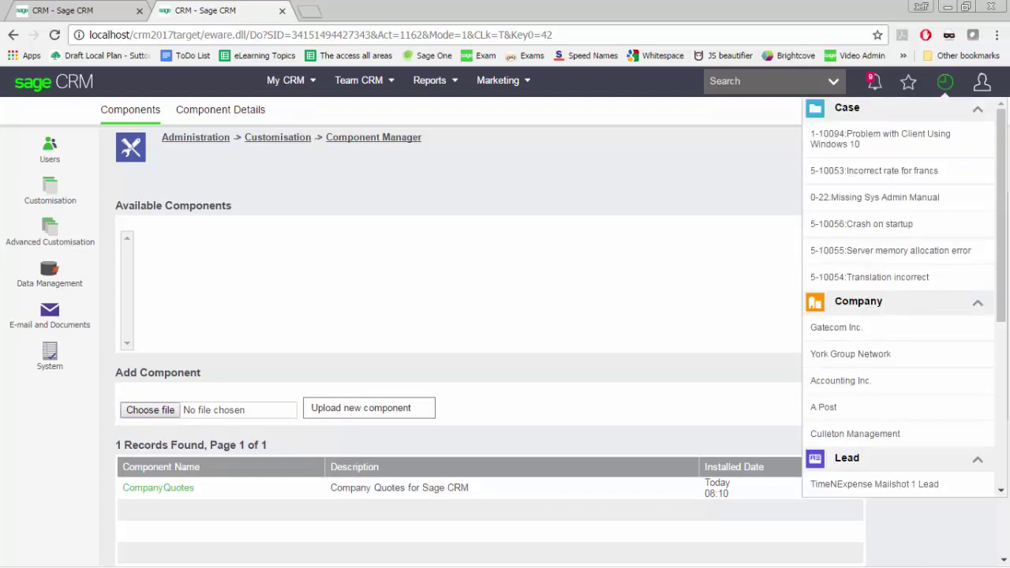
{"action": "left_click", "coordinate": [835, 326]}
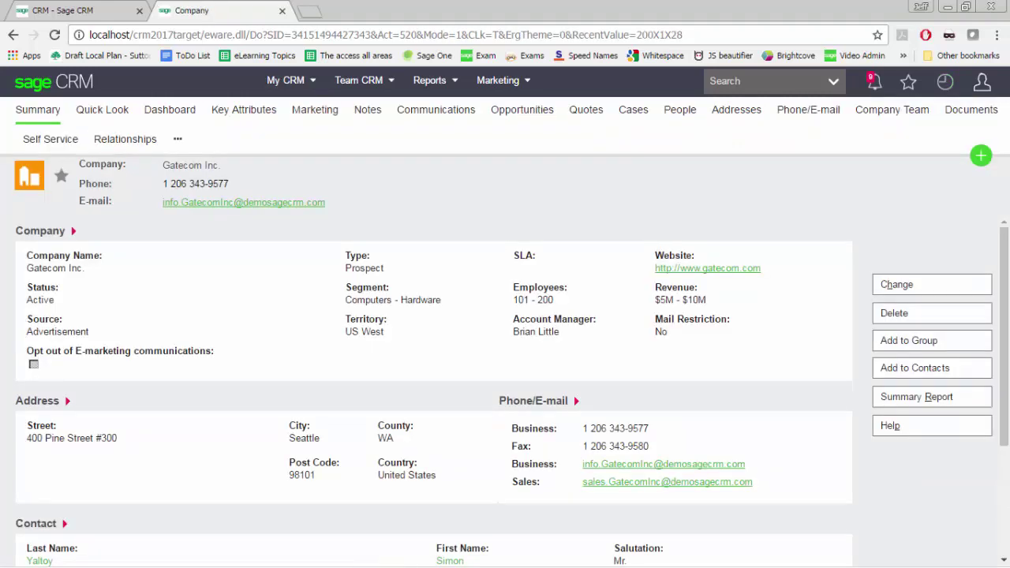
{"action": "left_click", "coordinate": [585, 111]}
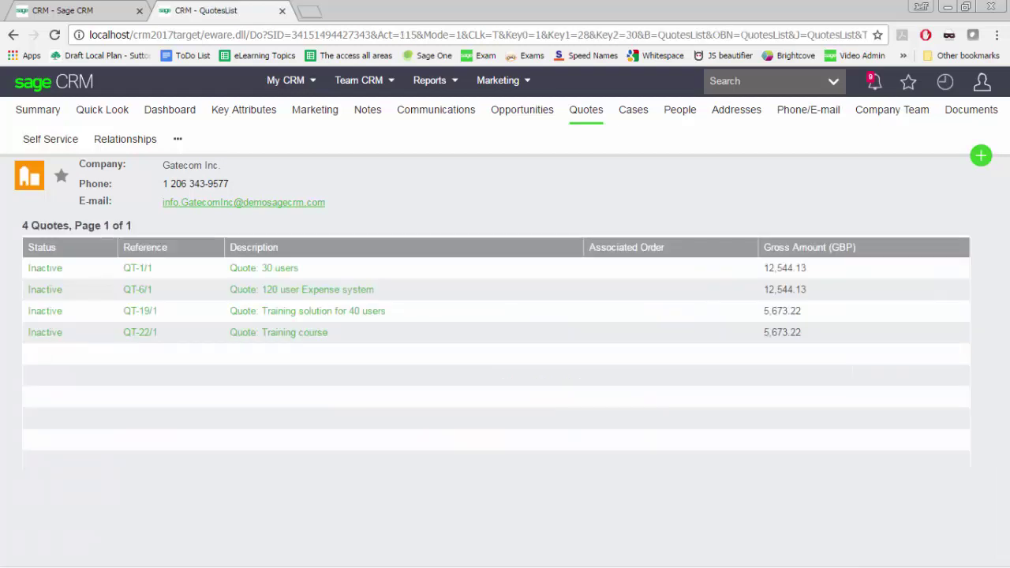